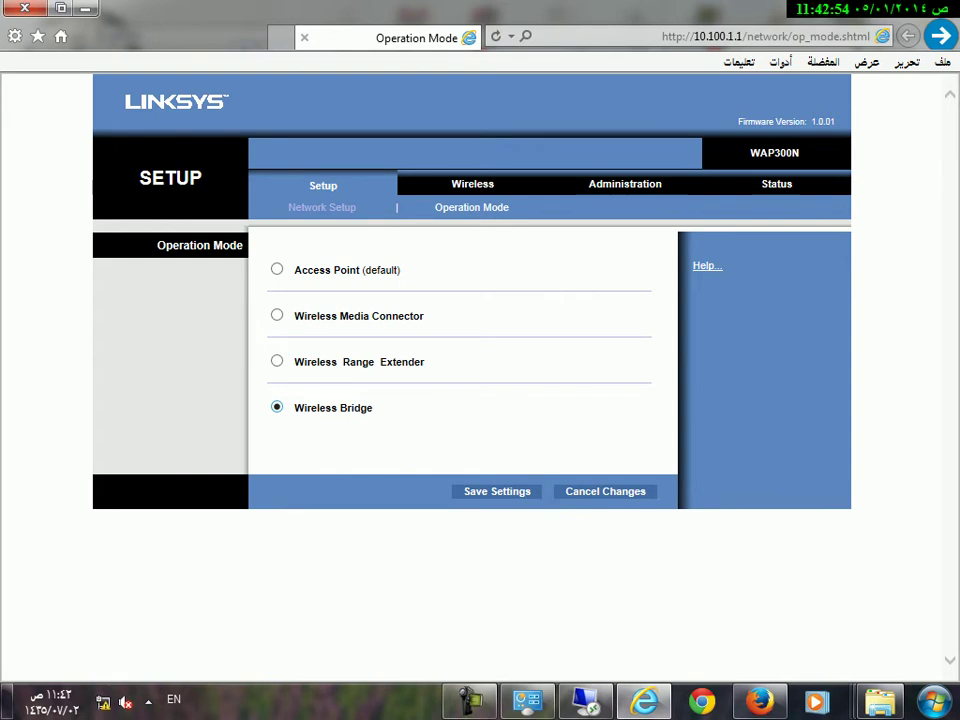
Save Wireless Bridge as the access point's operation mode
left_click(497, 491)
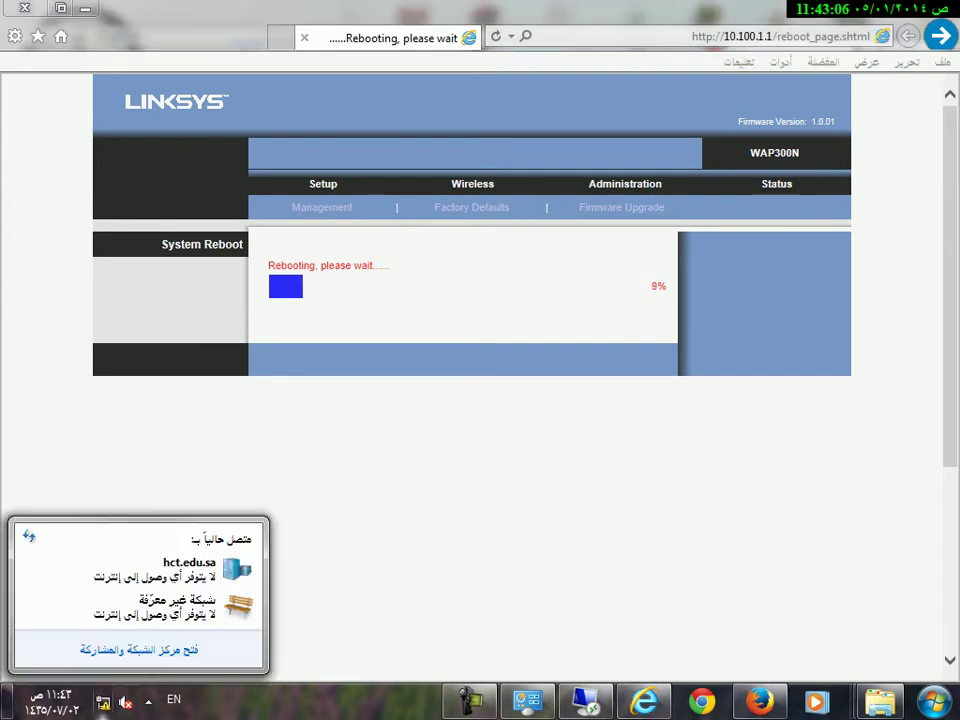
Enable the computer's D-Link Wireless Network Connection adapter and view the available wireless networks
left_click(139, 649)
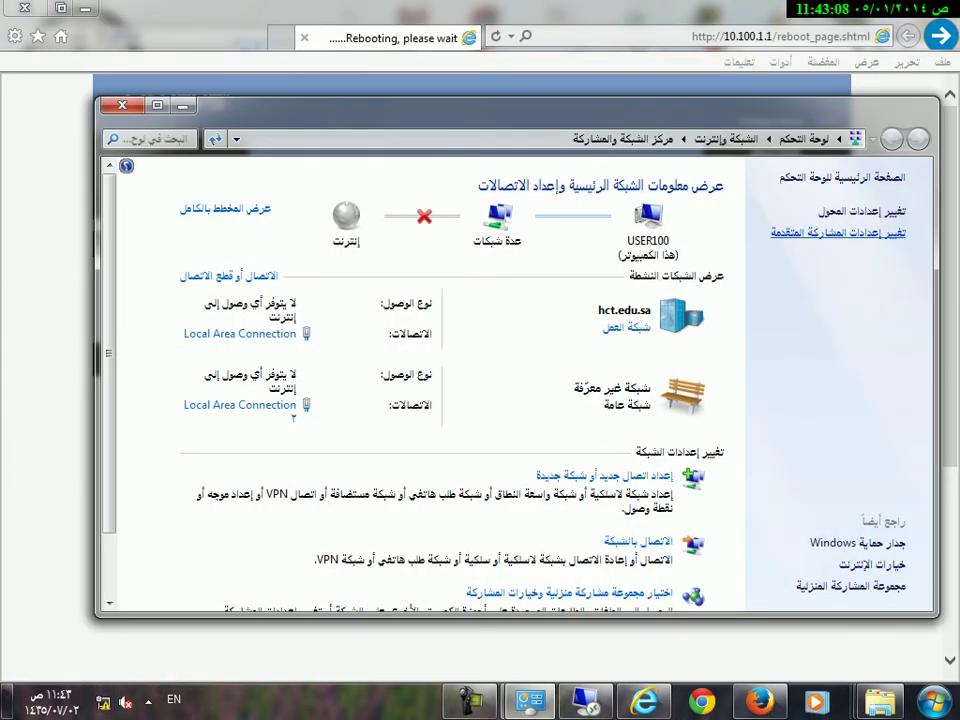
left_click(862, 211)
double_click(790, 266)
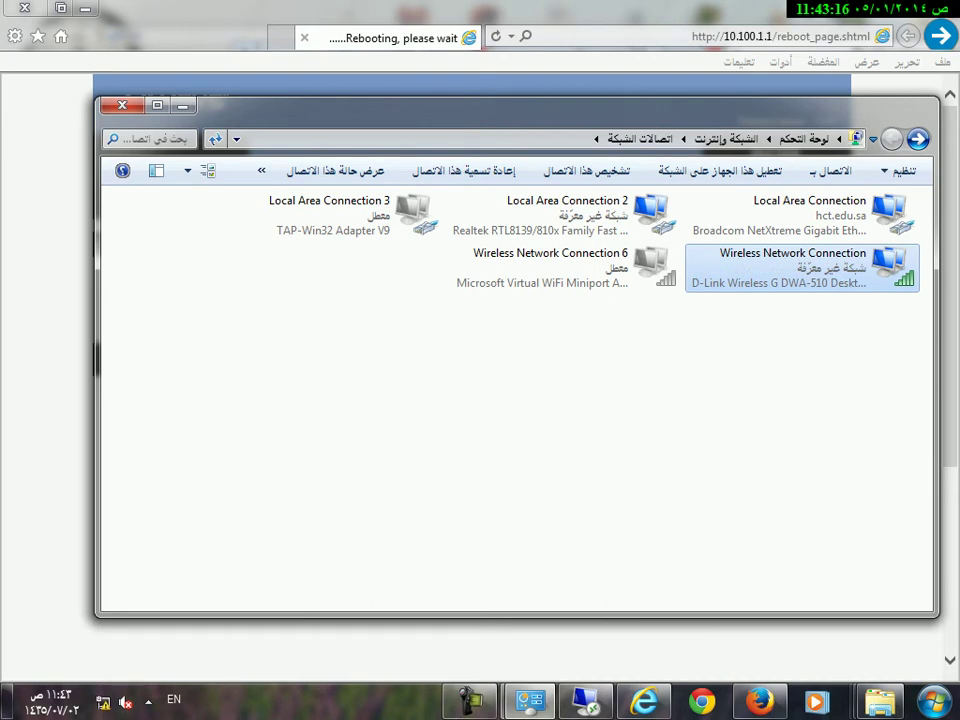
left_click(103, 702)
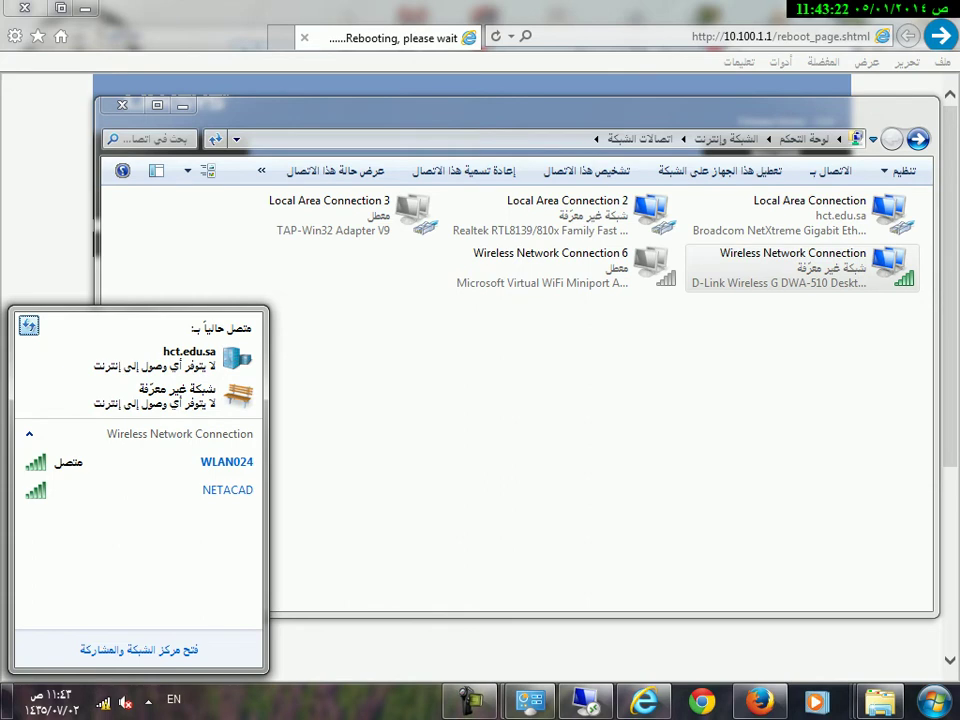
Disable the D-Link Wireless Network Connection adapter and close the network connections window
right_click(787, 283)
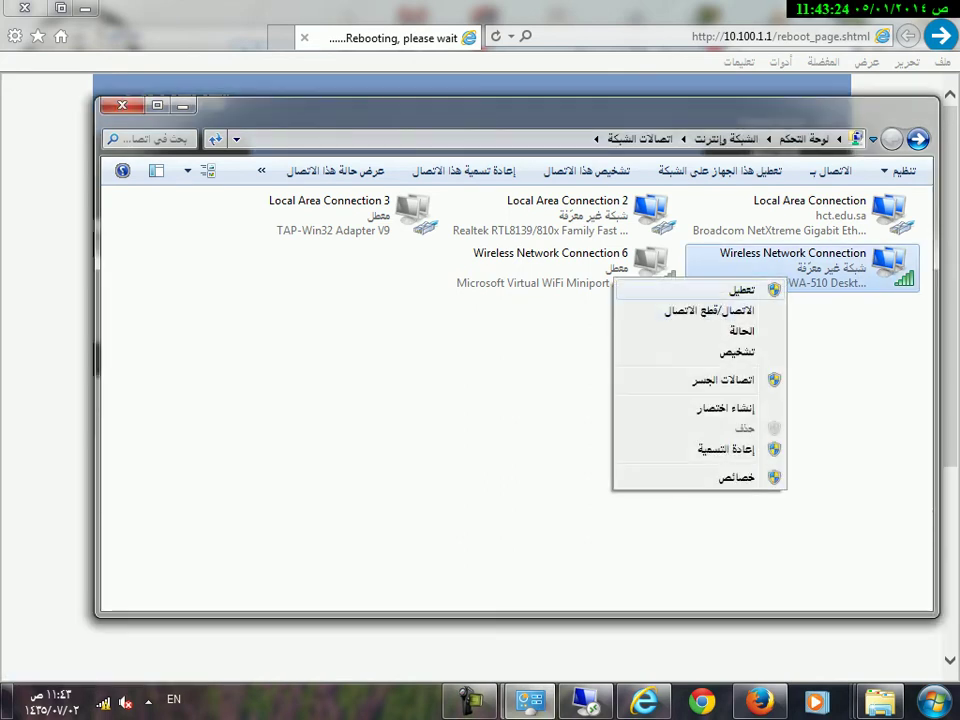
left_click(741, 289)
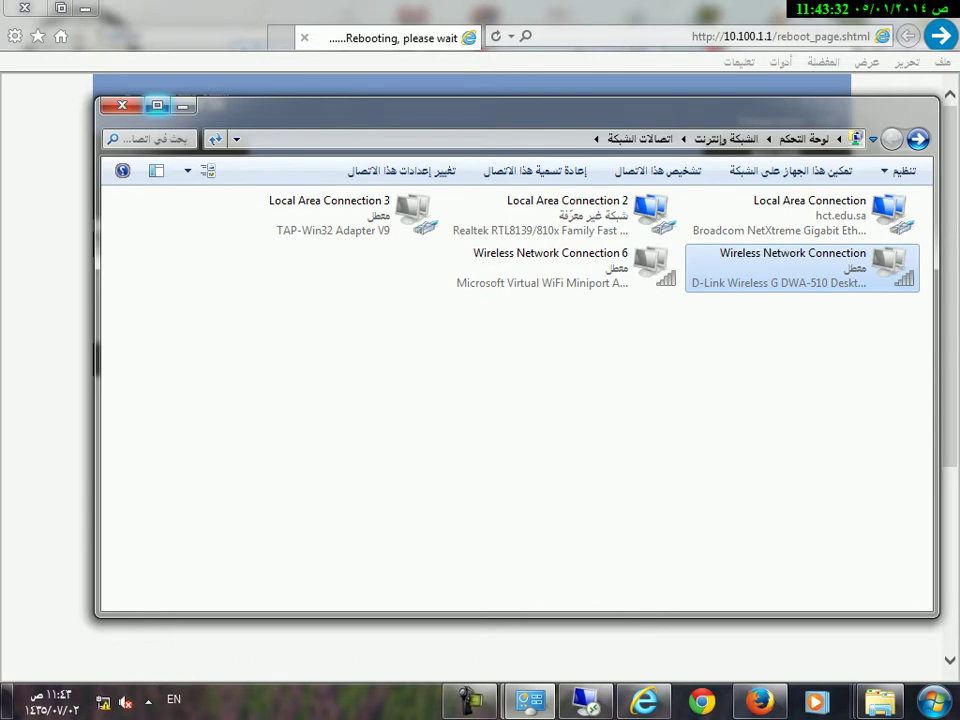
left_click(122, 104)
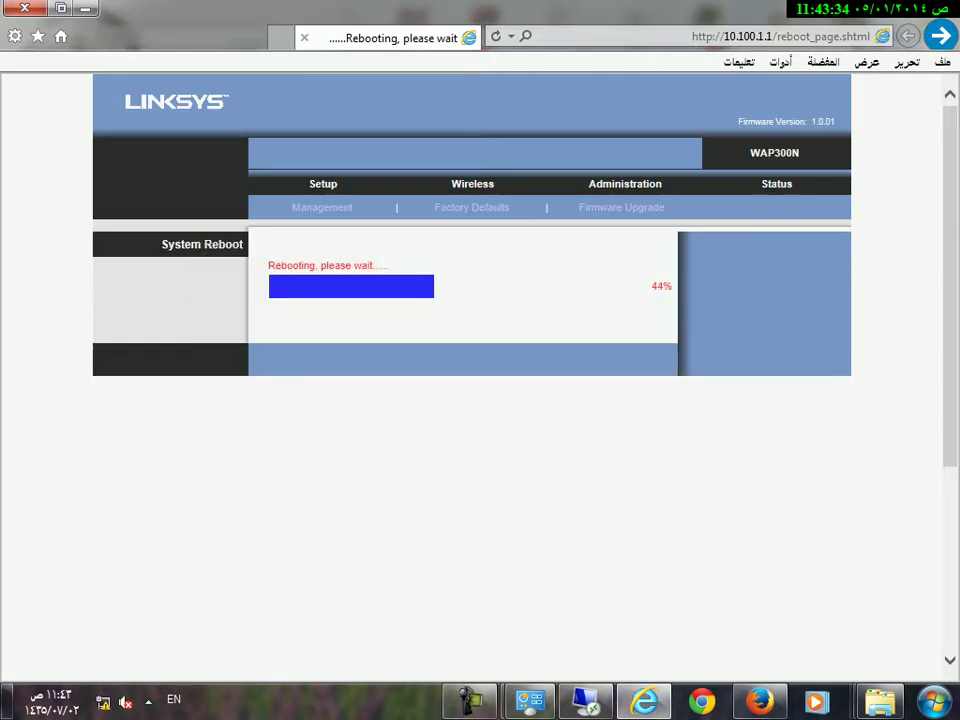
left_click(470, 700)
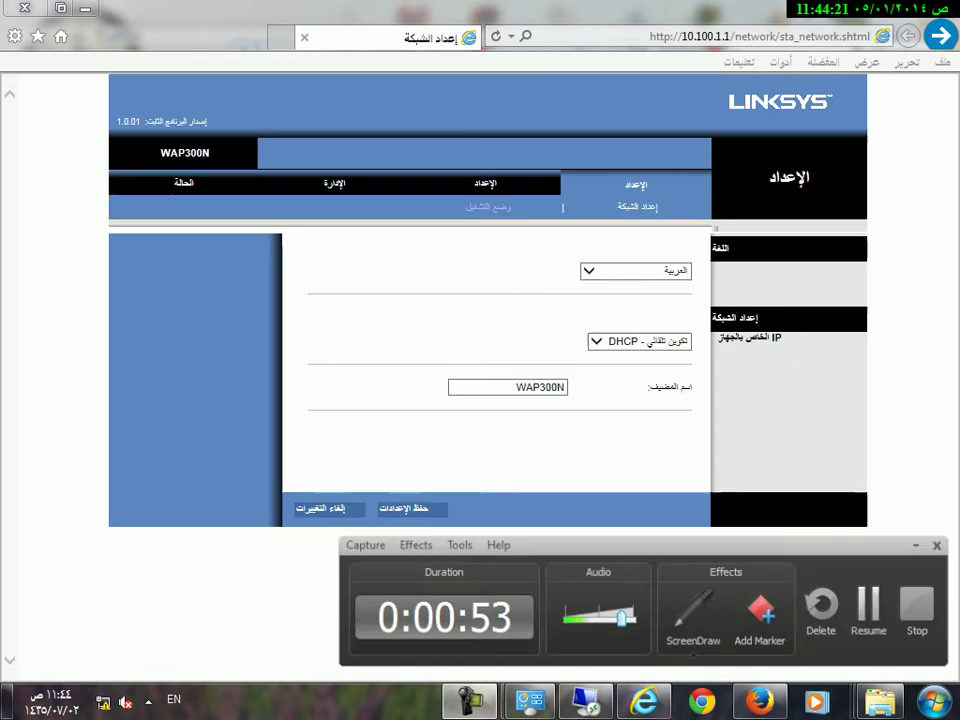
key("F9")
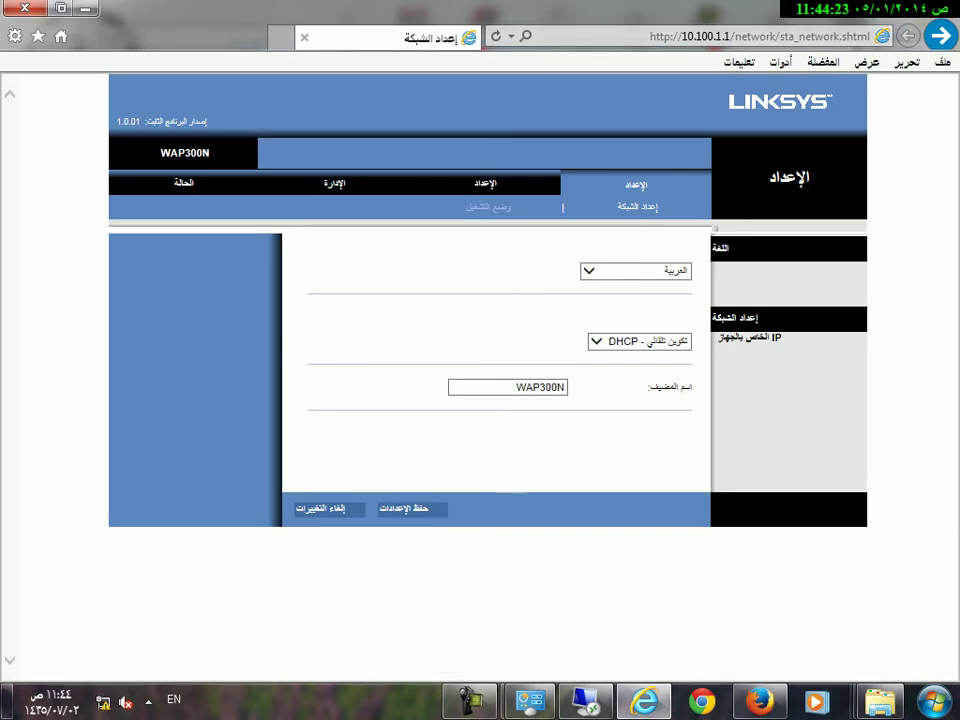
Switch the access point's interface language to English and check its operation mode
left_click(635, 270)
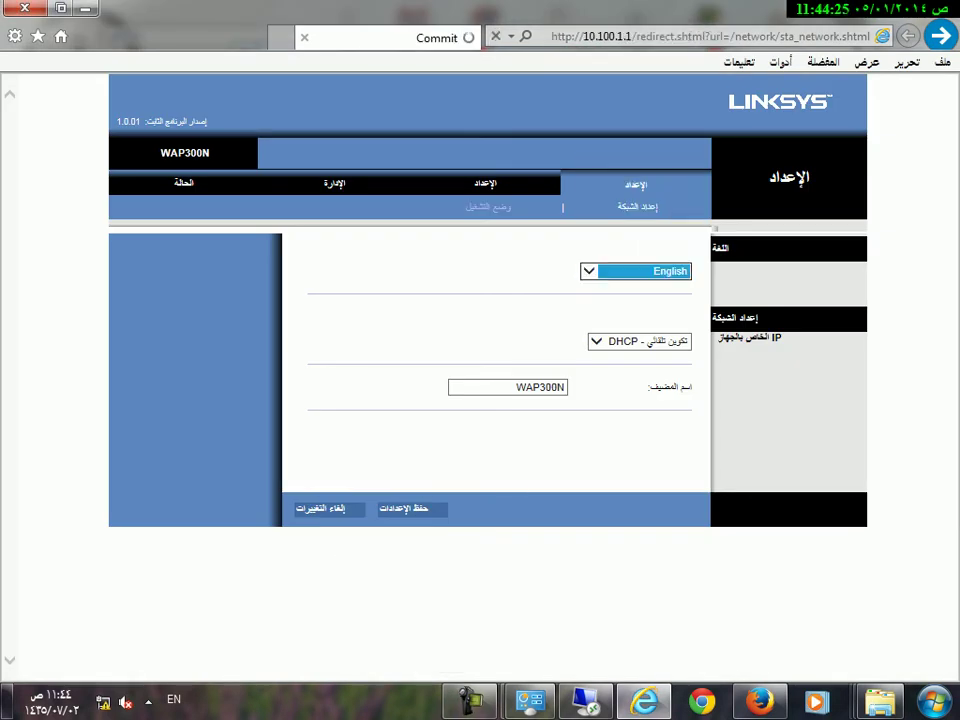
left_click(638, 163)
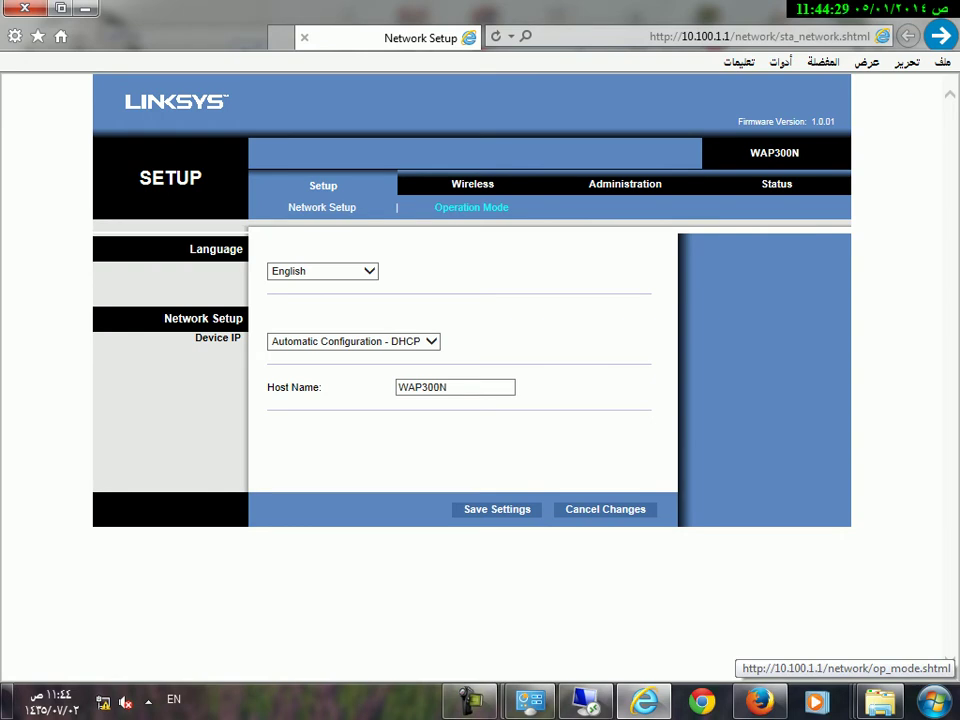
left_click(471, 207)
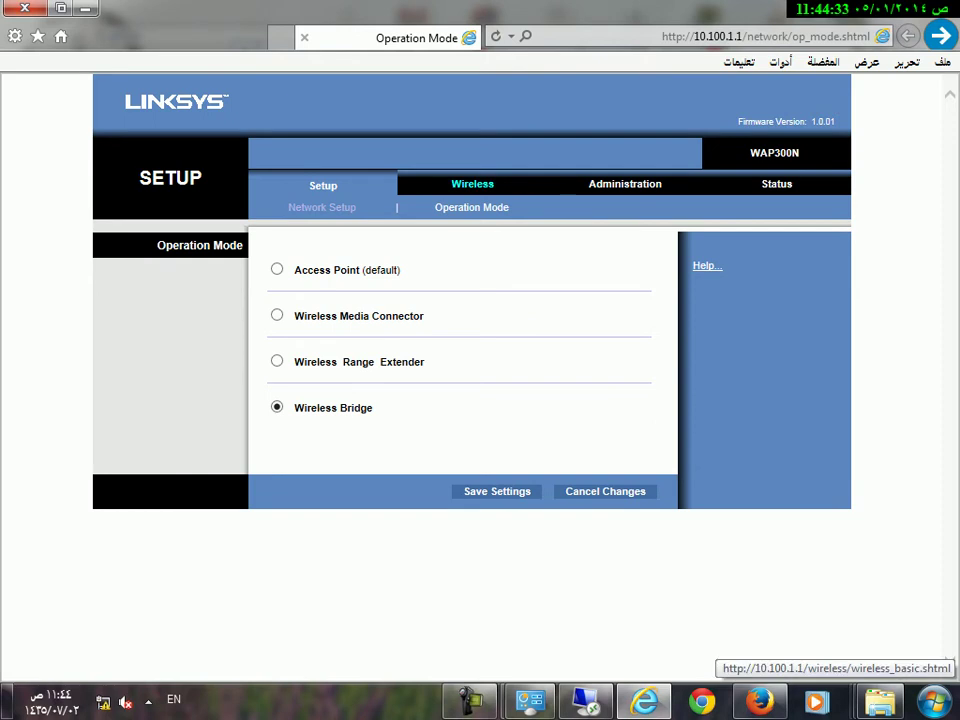
Enter 98:fc:11:b2:71:55 as the first remote wireless bridge's Wi-Fi MAC address and save the basic wireless settings
left_click(472, 184)
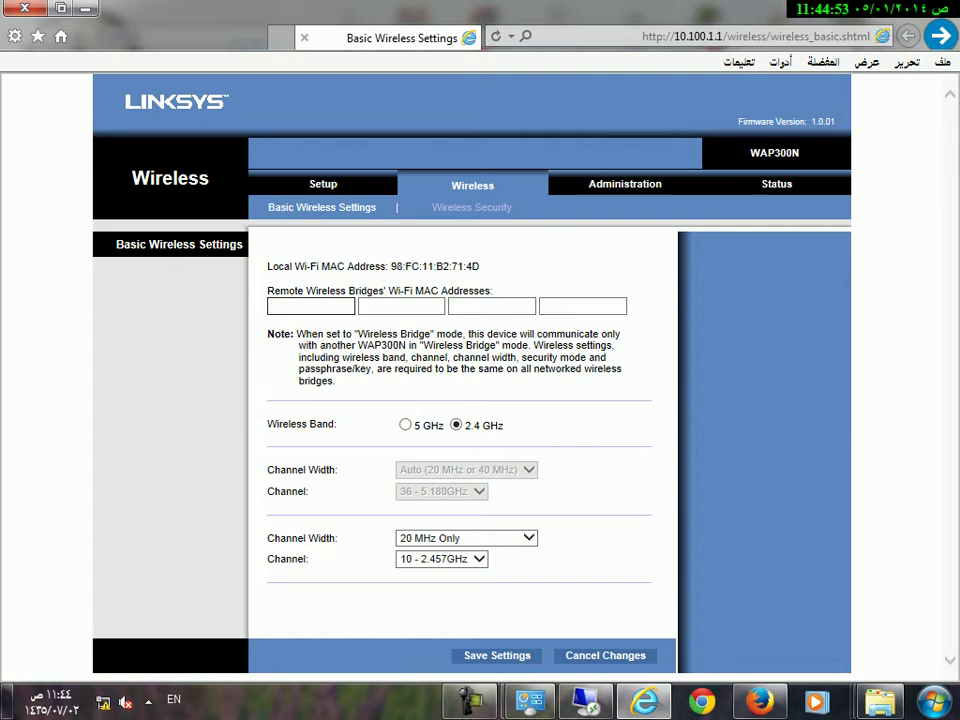
left_click_drag(391, 266, 481, 266)
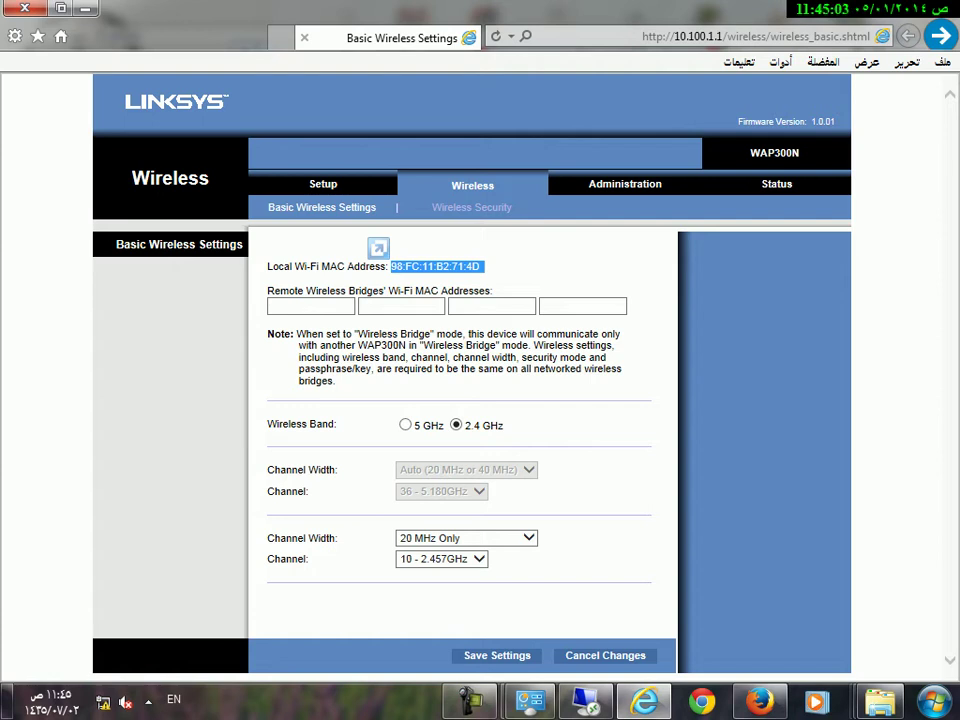
left_click(300, 306)
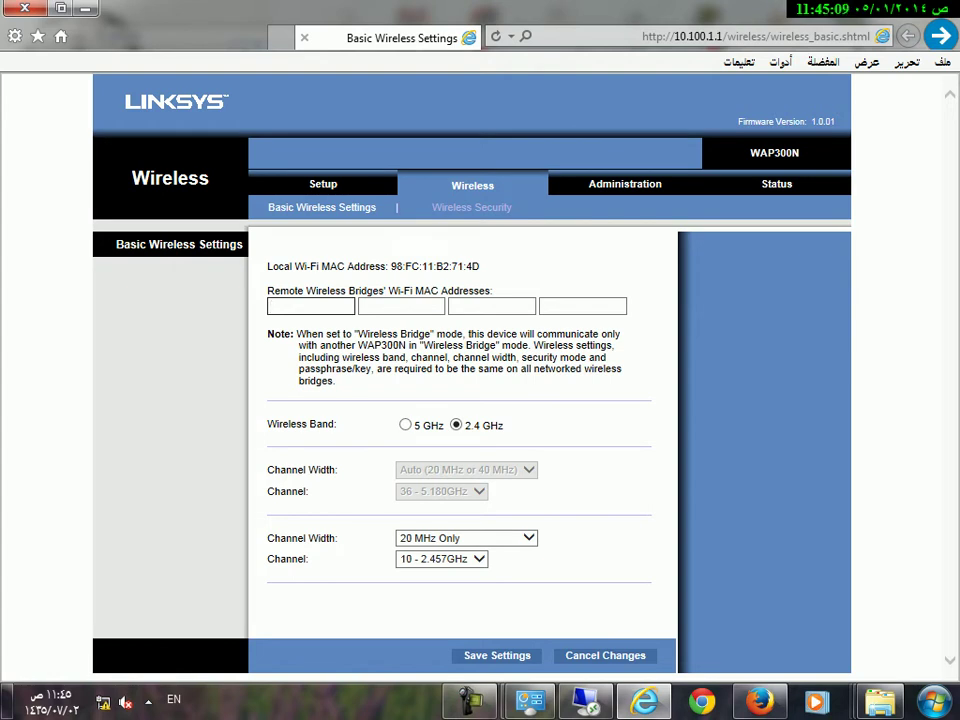
type("98")
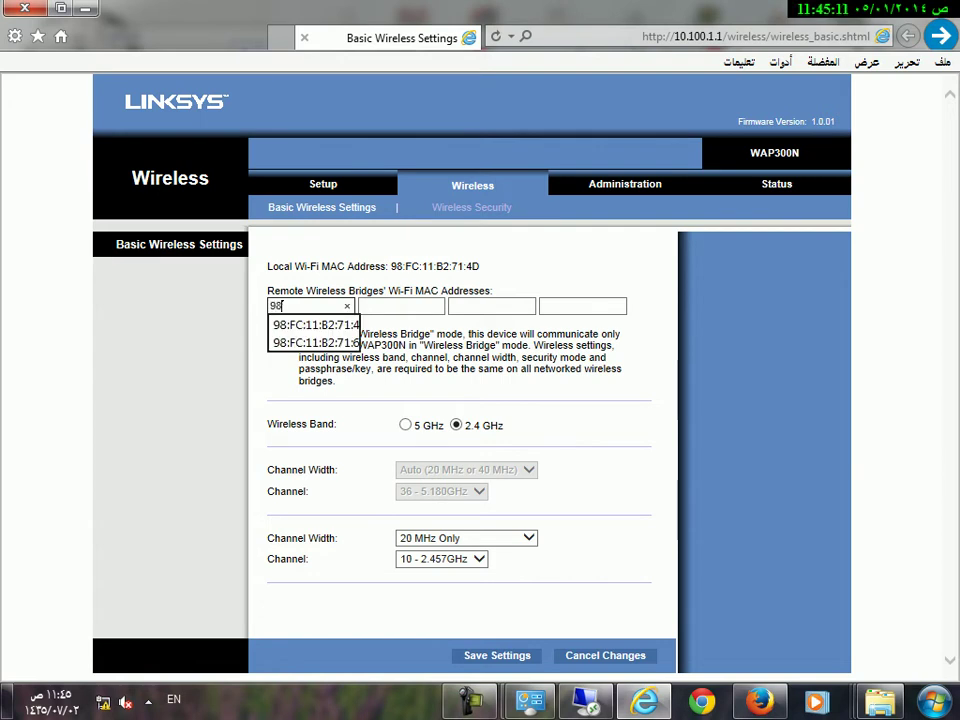
type(":")
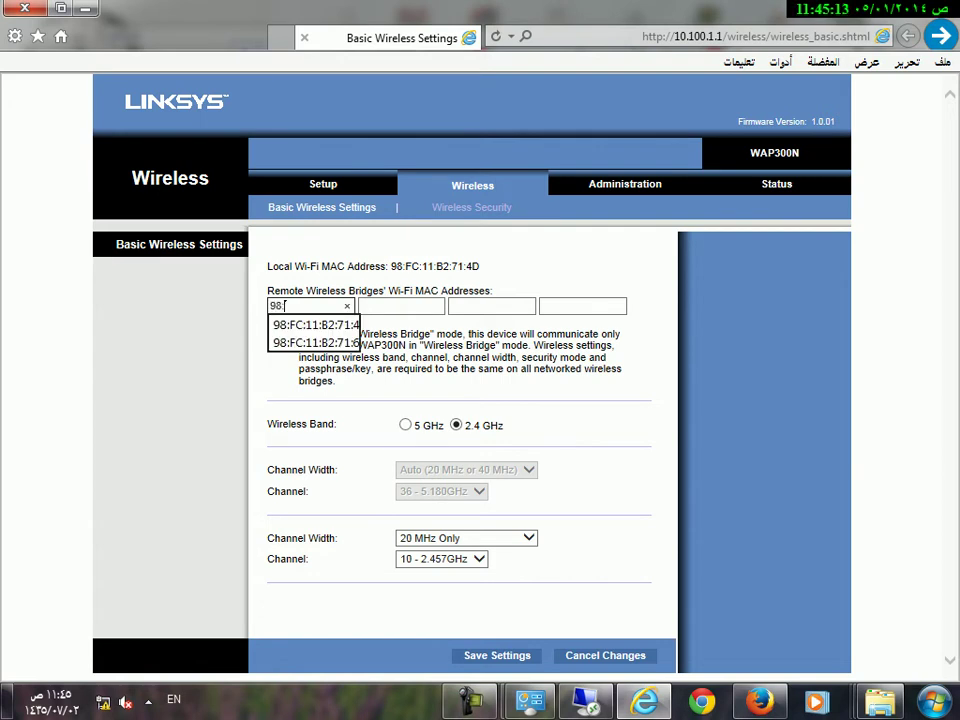
type("fc:11:b2:71:")
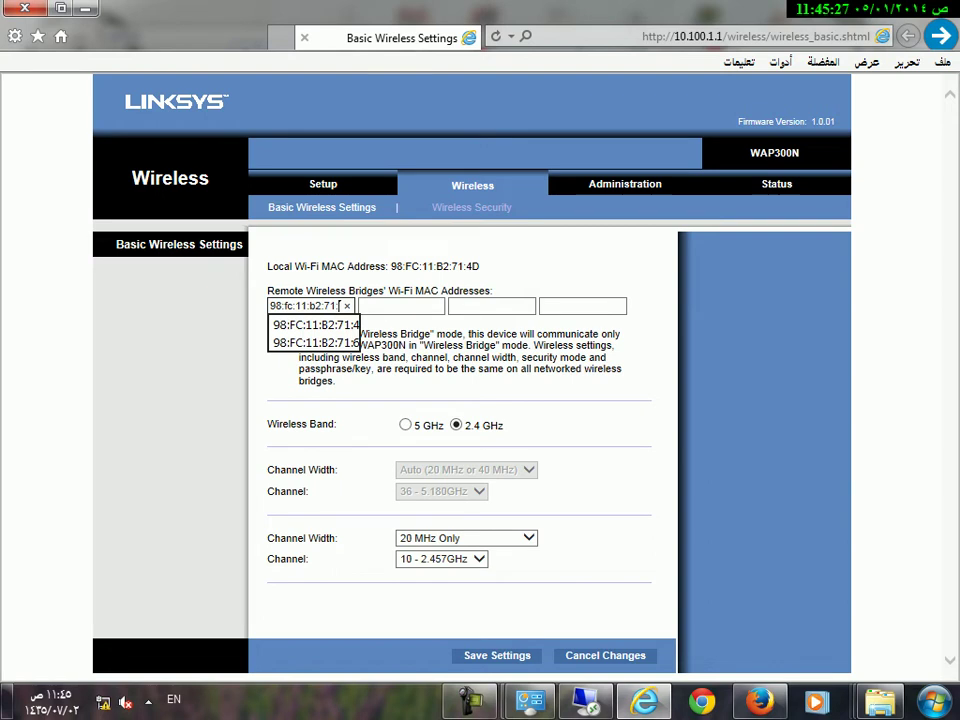
type("5")
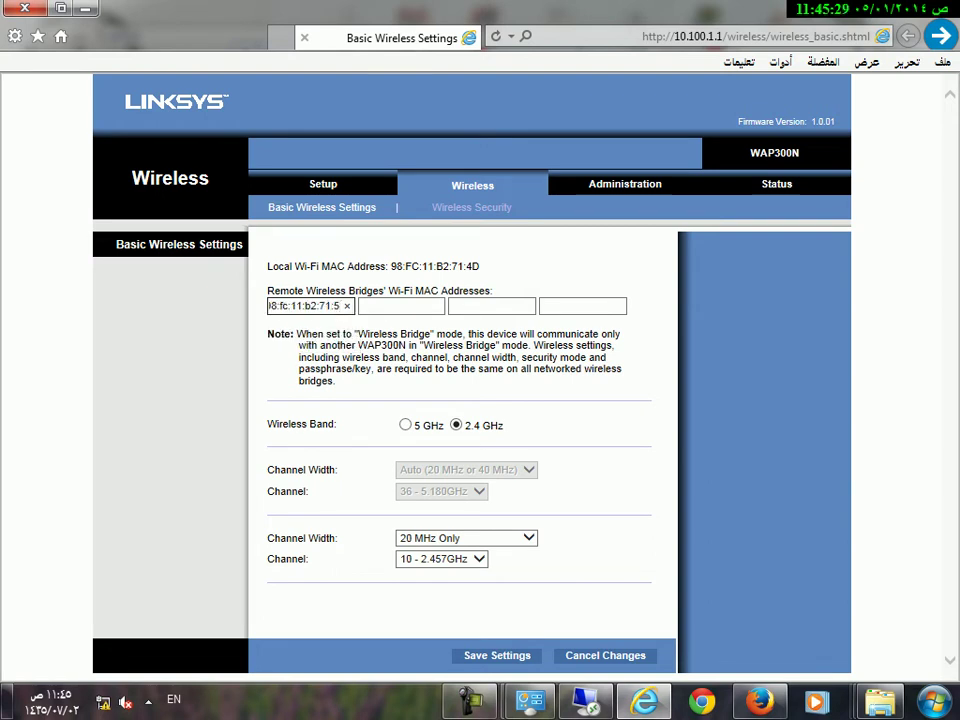
type("5")
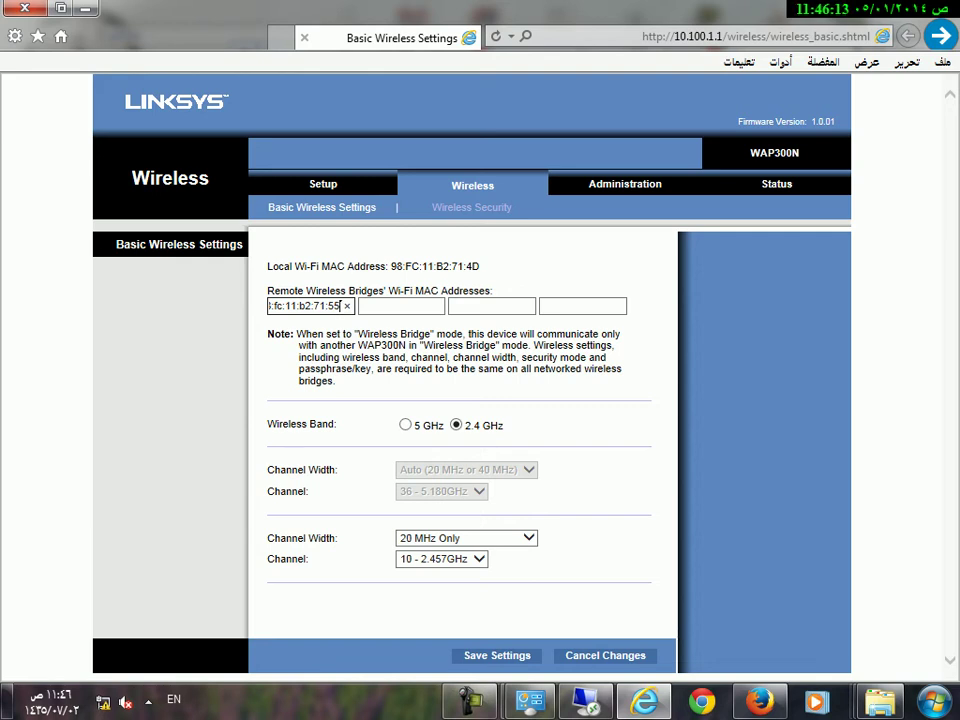
double_click(396, 266)
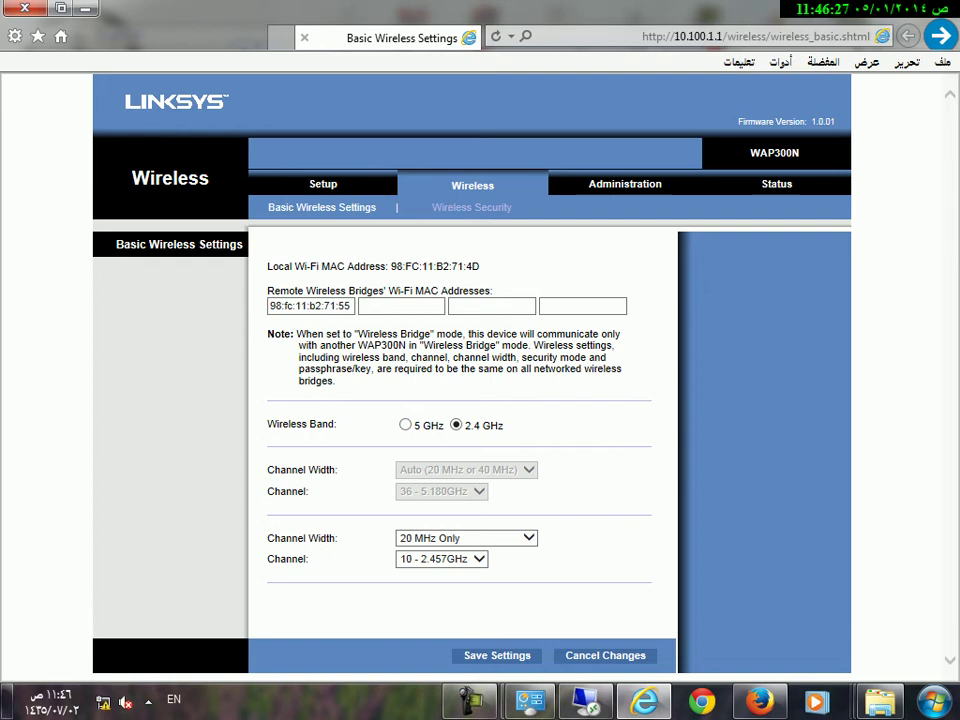
left_click(497, 655)
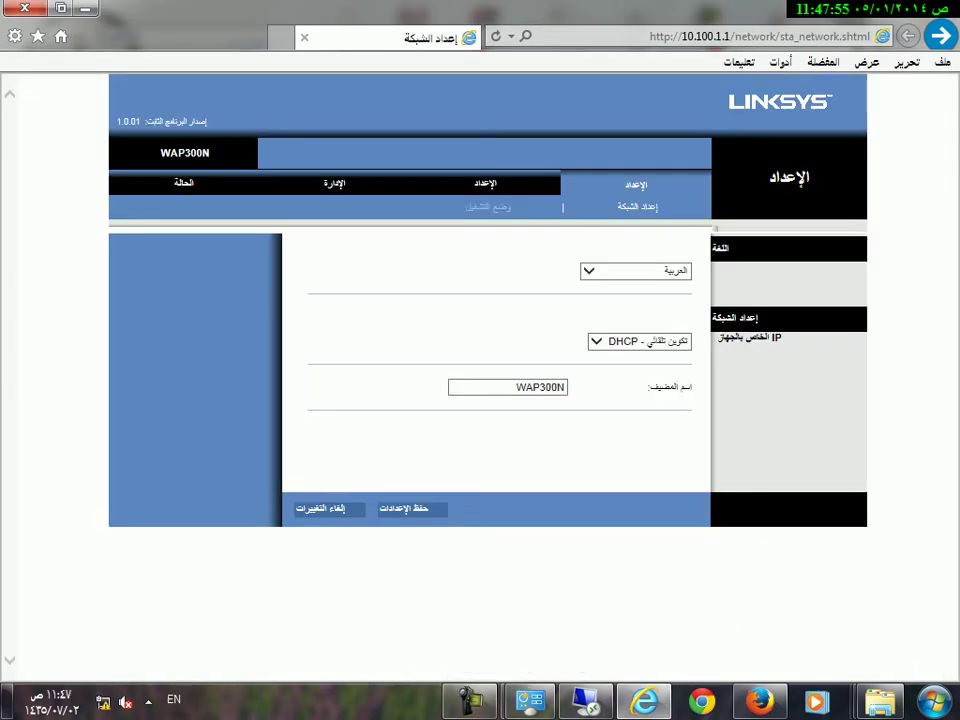
Change the WAP300N setup interface from Arabic to English
left_click(636, 270)
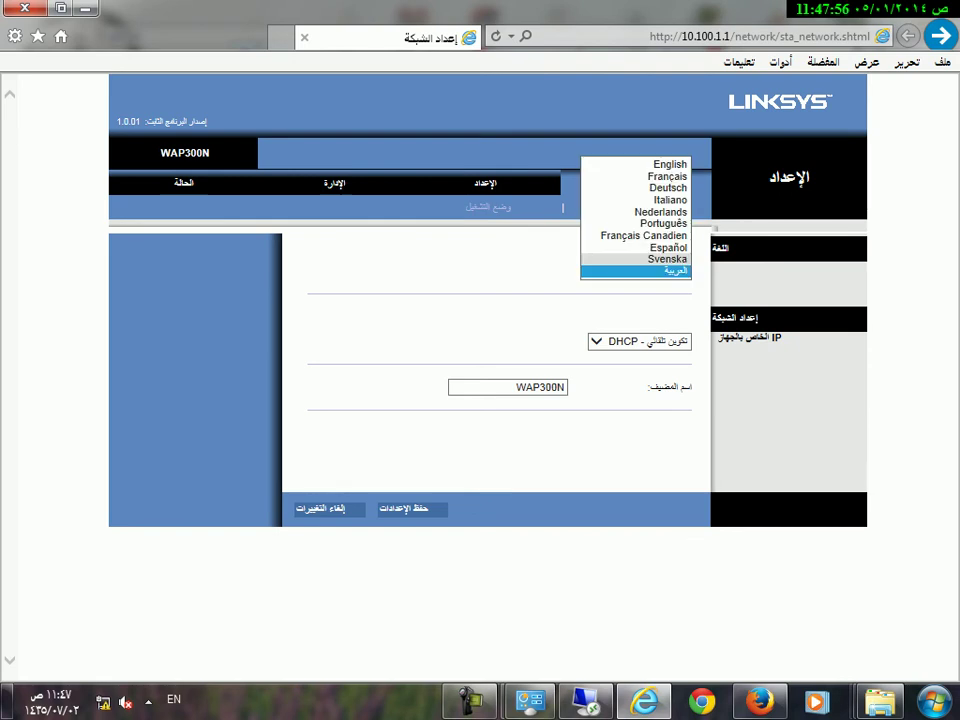
left_click(668, 164)
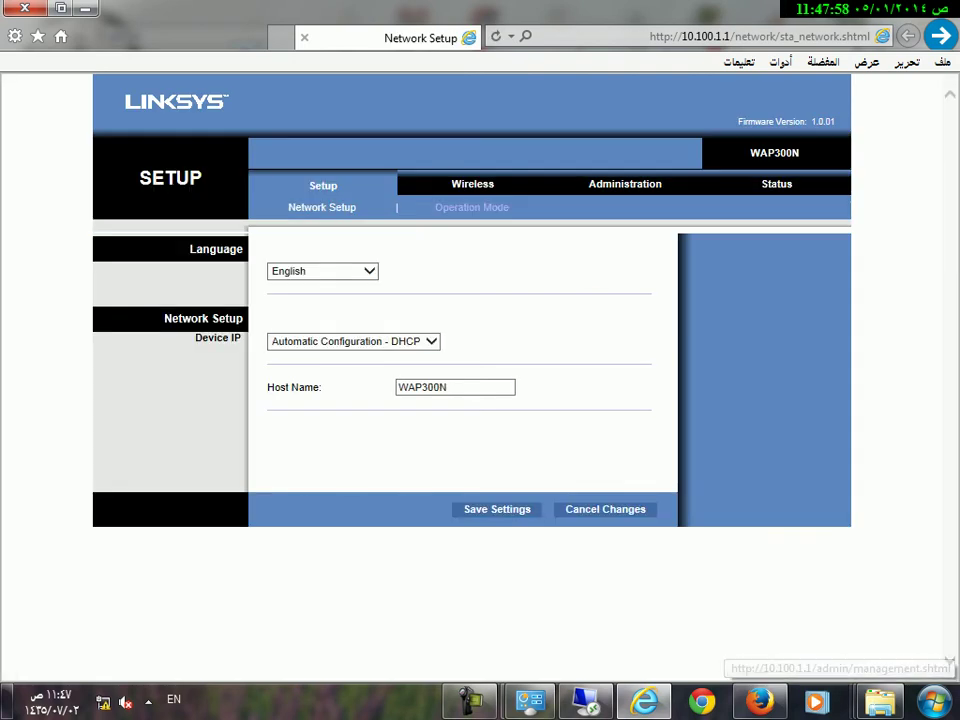
Review the local and remote bridge Wi-Fi MAC addresses in the basic wireless settings
left_click(472, 184)
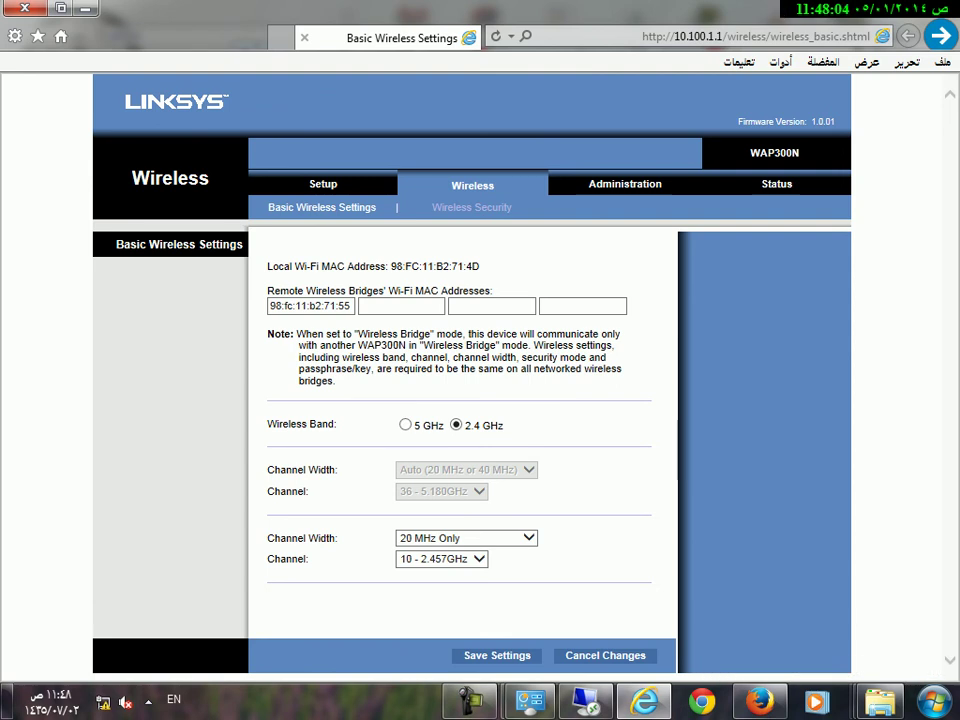
left_click(401, 306)
left_click_drag(390, 266, 482, 266)
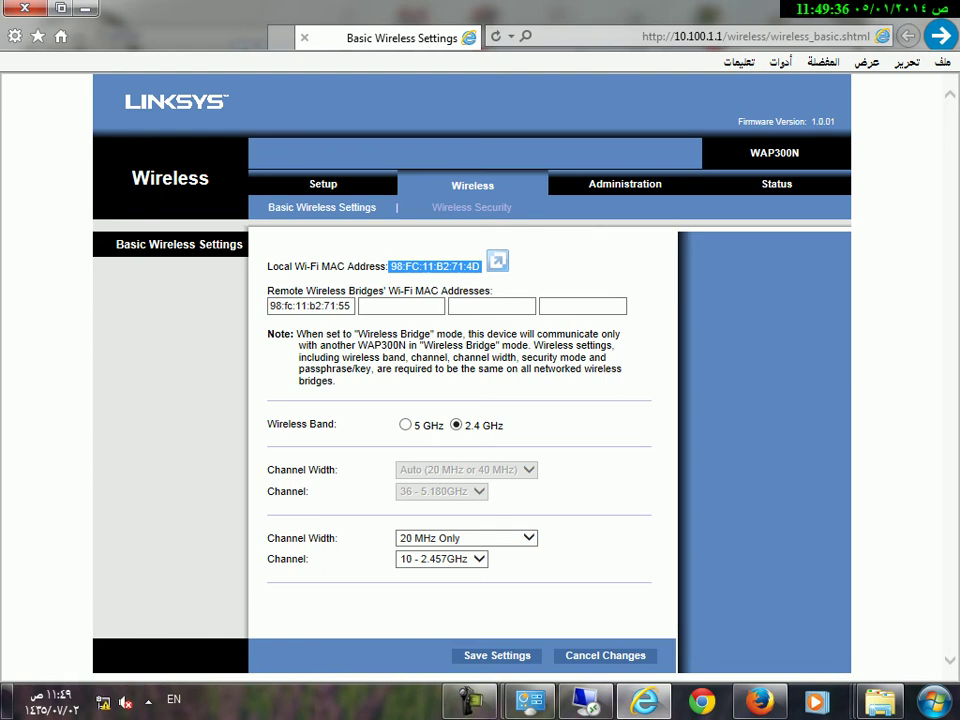
left_click(401, 306)
left_click_drag(345, 306, 268, 306)
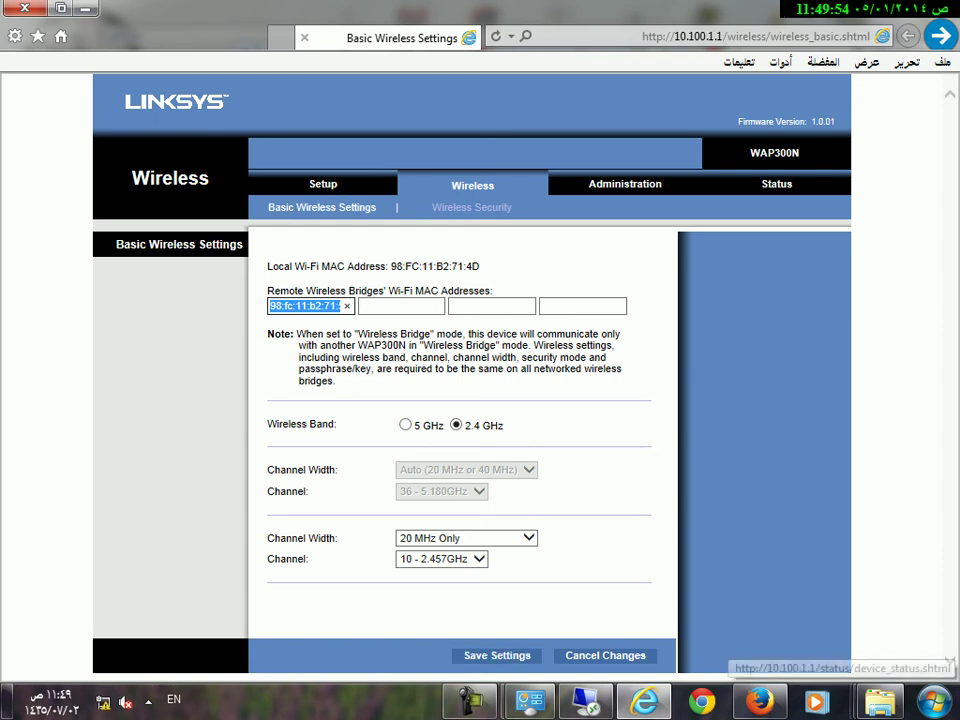
View the device and local network status, including the wireless network status page
left_click(776, 184)
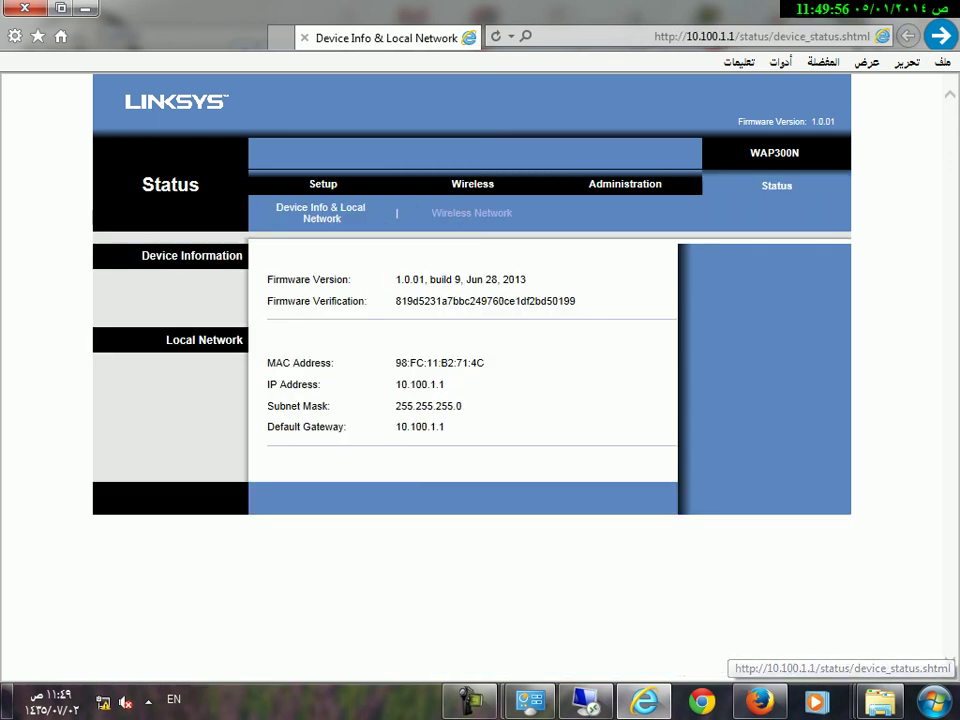
left_click(471, 213)
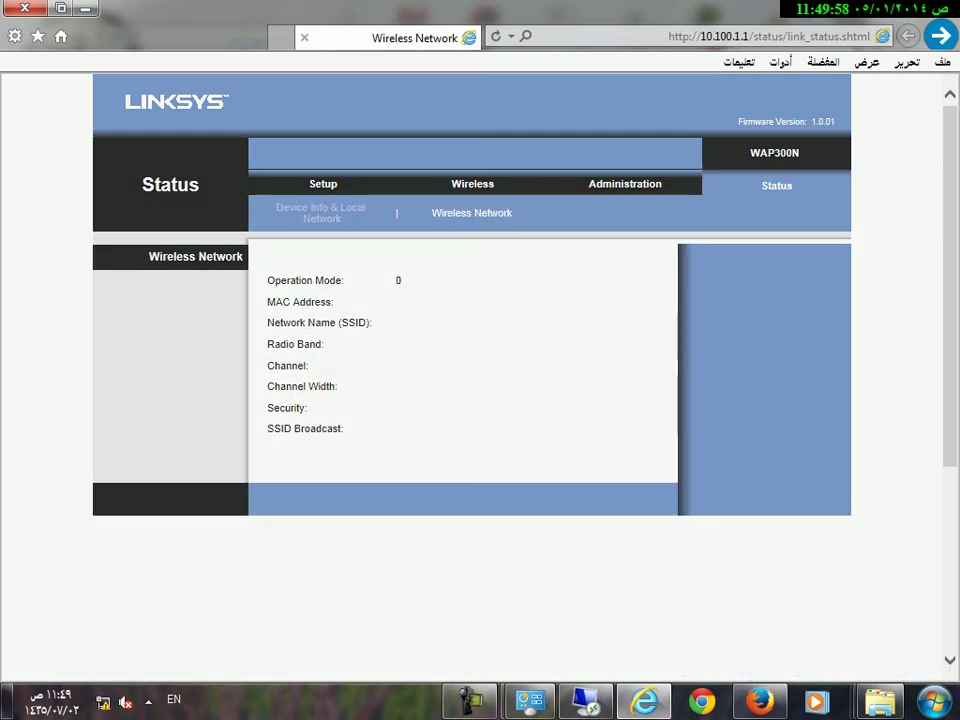